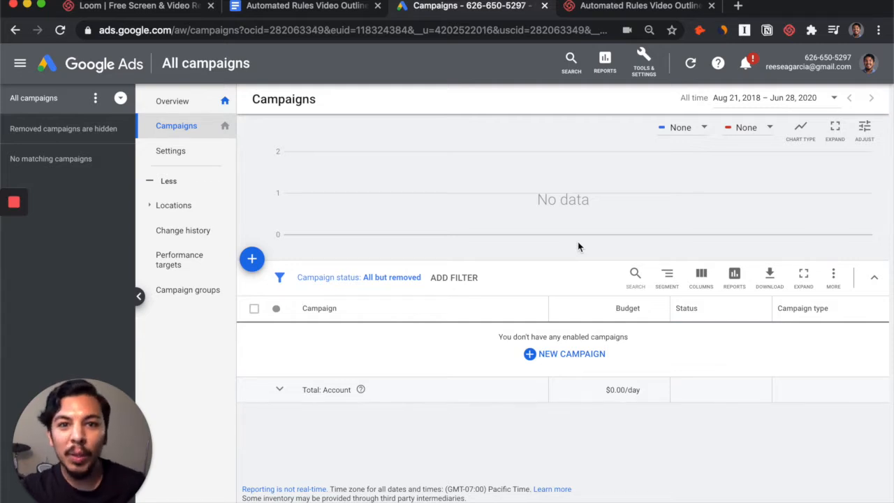
Create a new automated rule for keywords with the rule type Pause keywords
click(645, 74)
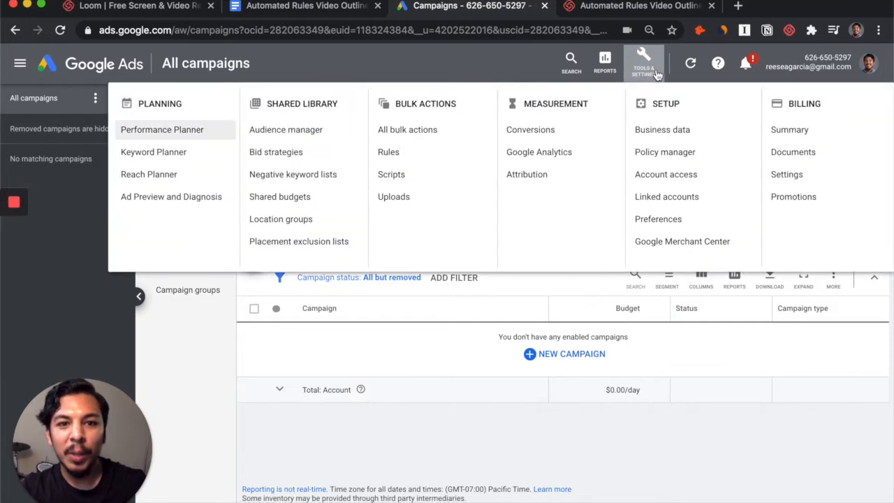
click(397, 153)
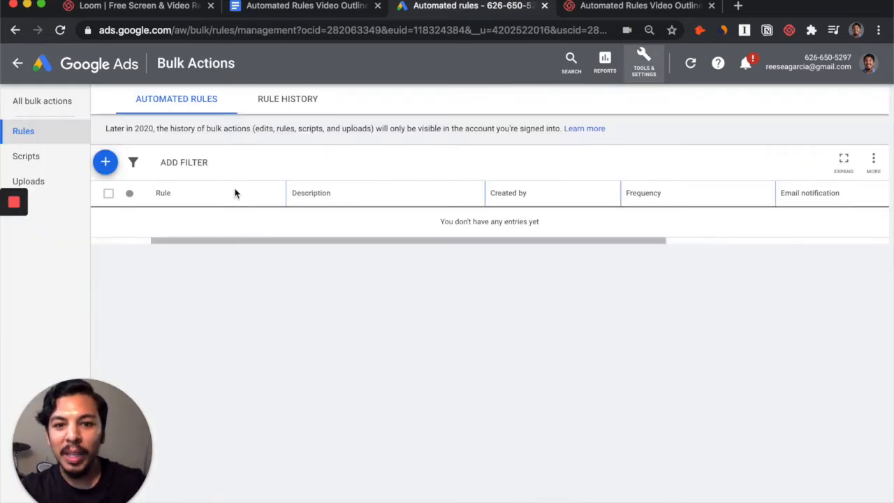
click(107, 166)
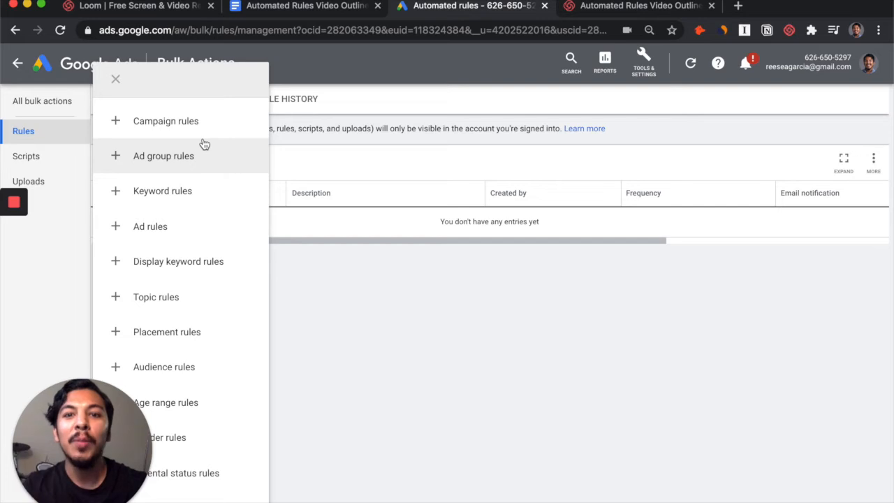
click(199, 189)
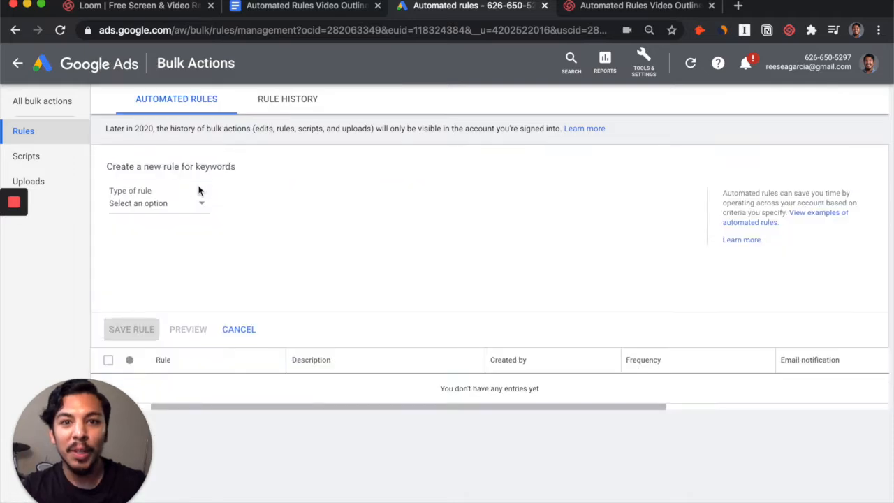
click(198, 197)
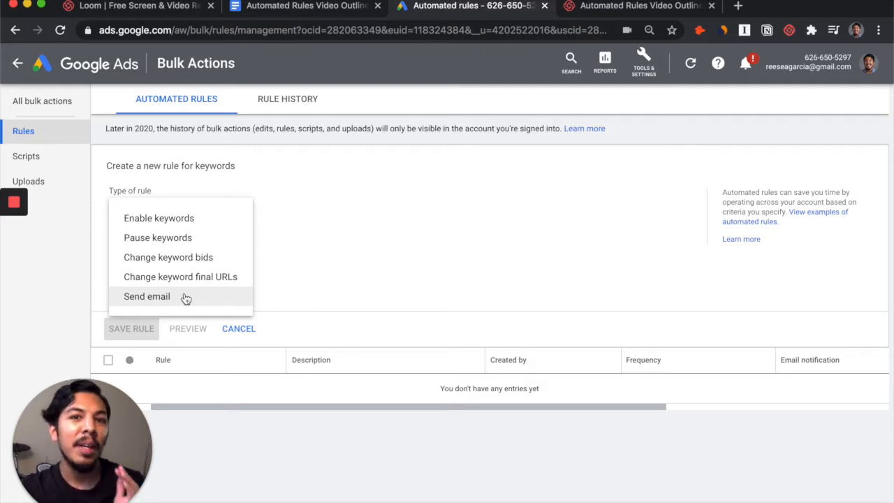
click(183, 239)
Add a condition to the rule that Cost is greater than $75
scroll(120, 168, down, 2)
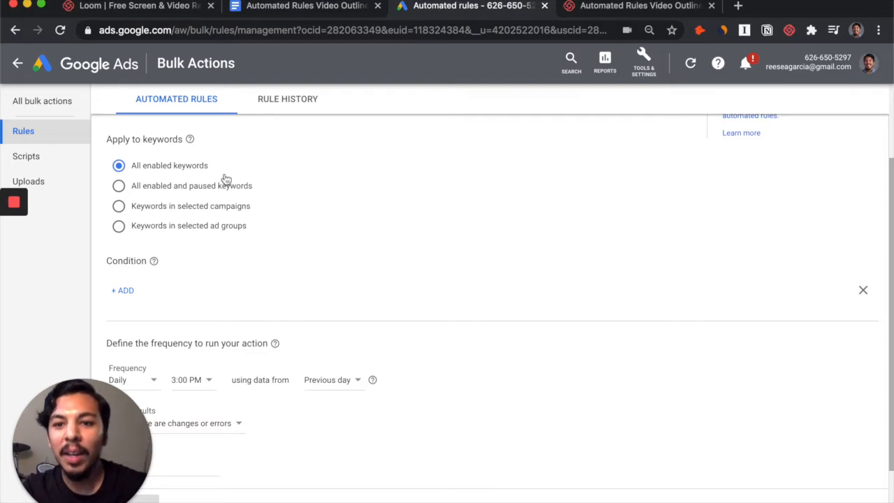
scroll(225, 180, down, 1)
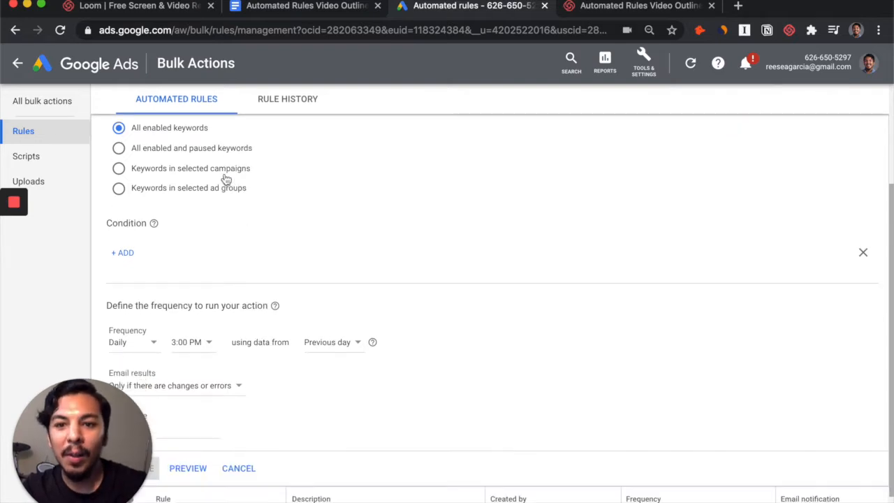
click(125, 252)
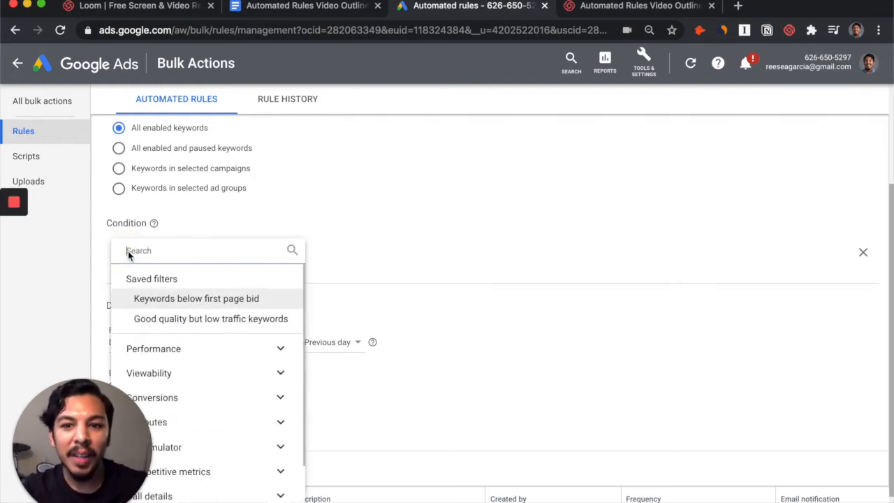
text(cost)
key(Down)
key(Down)
key(Down)
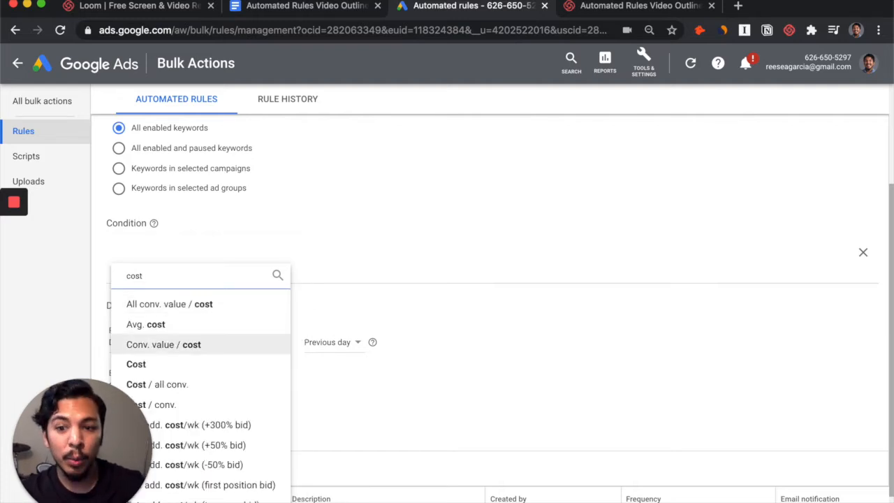
key(Return)
text(75)
key(Return)
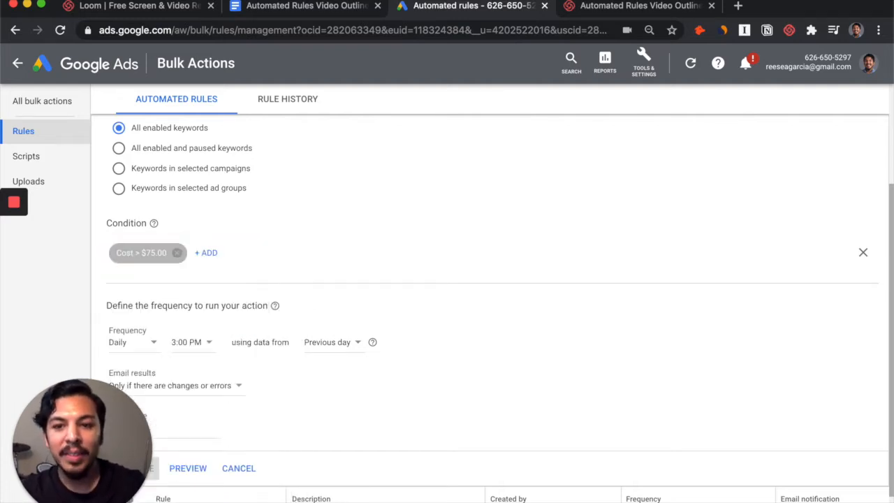
Add a second rule condition that Conversions is less than 1
click(204, 252)
text(conv)
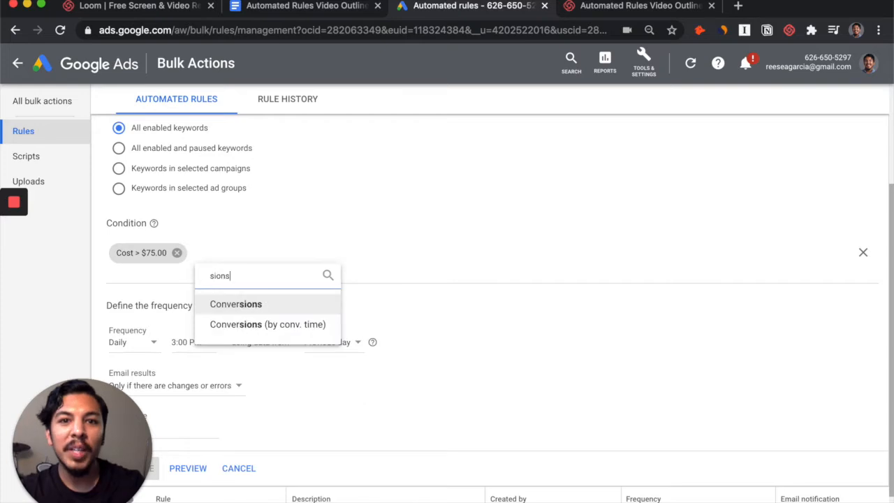
key(Return)
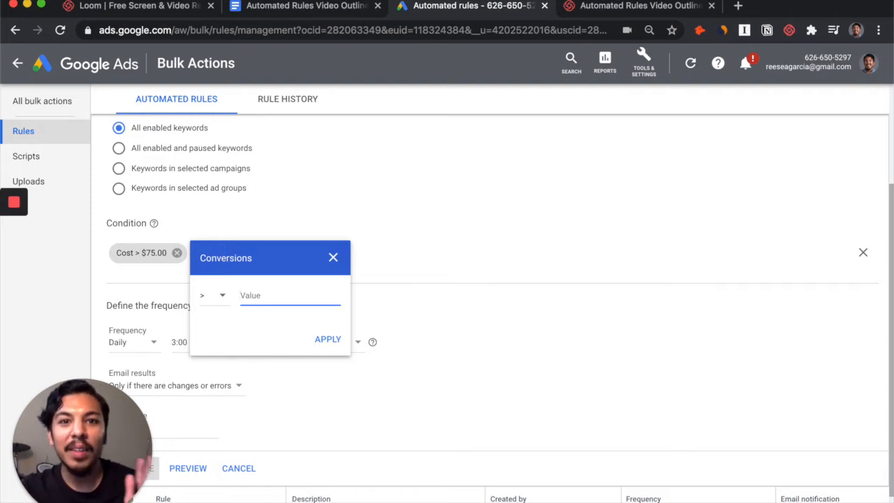
text(1)
click(216, 299)
click(221, 331)
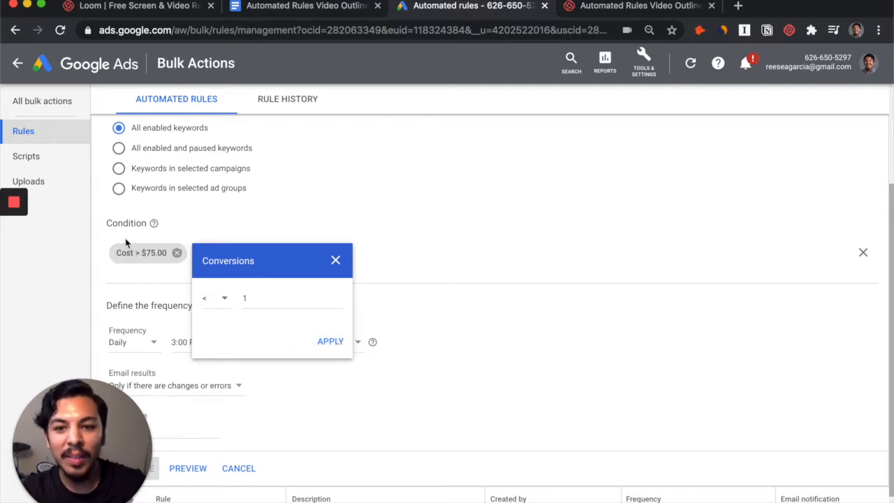
click(322, 342)
Schedule the rule's daily run at 8:00 AM, using data from the Previous 30 days
scroll(416, 436, down, 2)
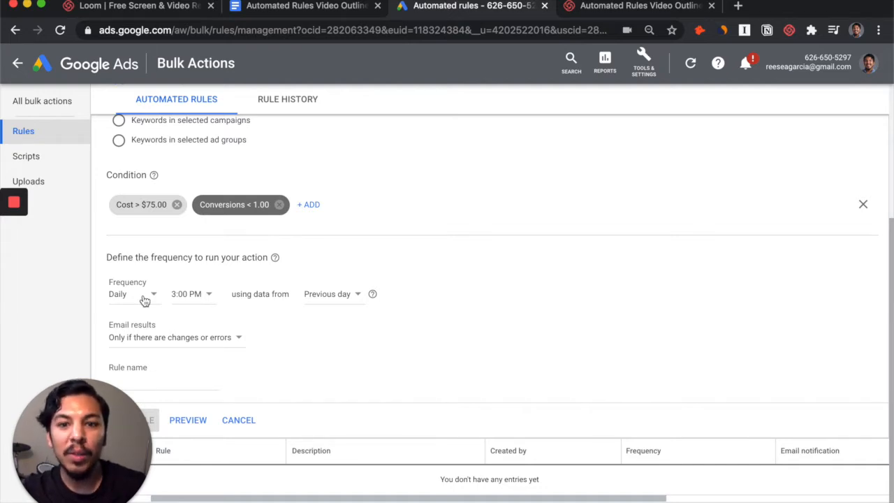
click(189, 294)
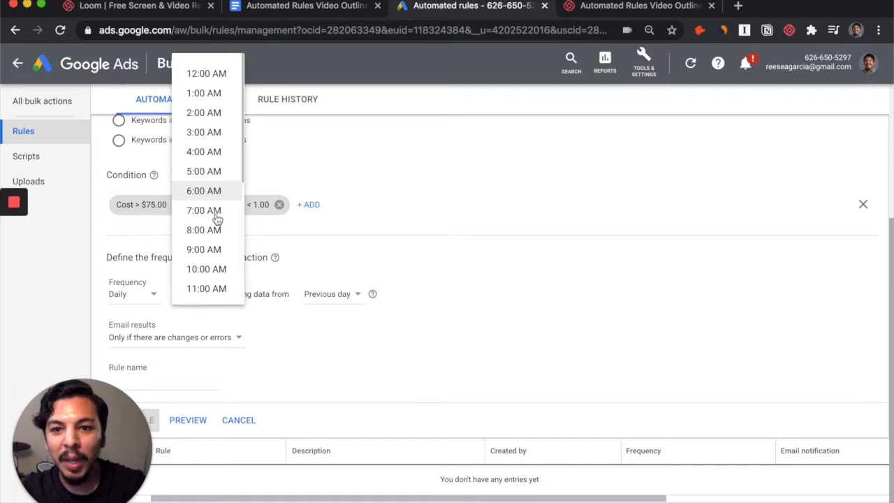
scroll(213, 218, down, 1)
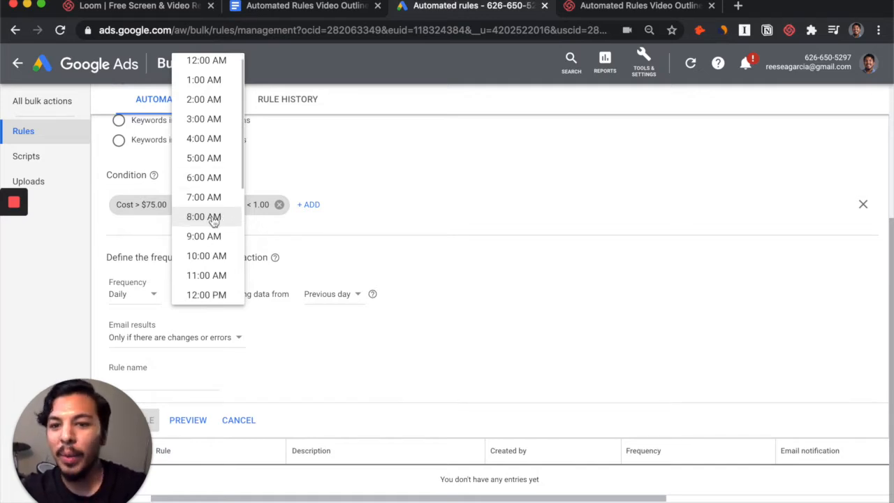
click(213, 220)
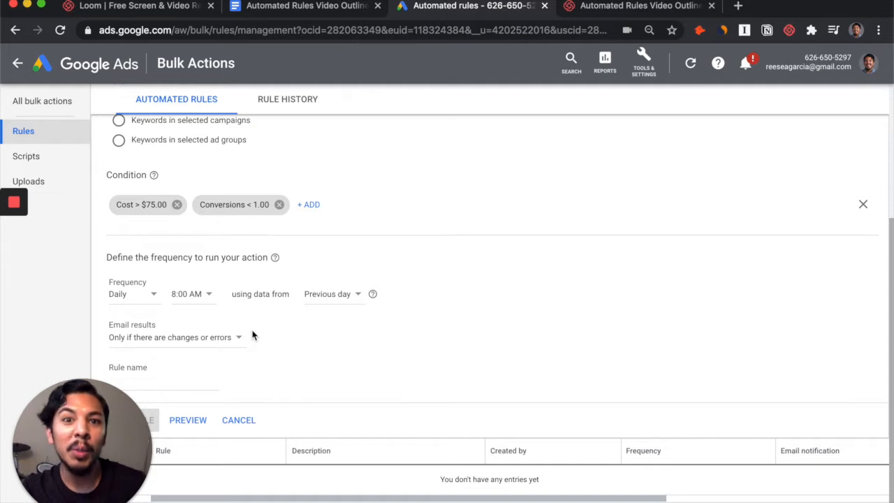
click(330, 294)
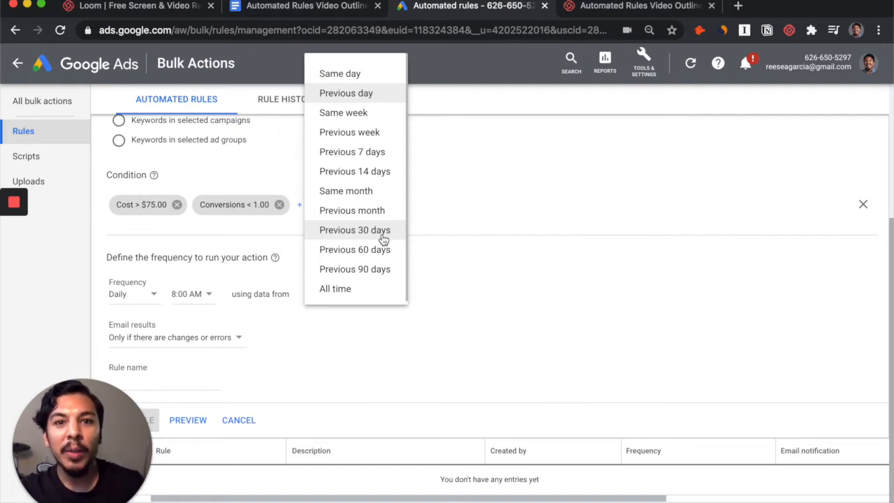
click(384, 234)
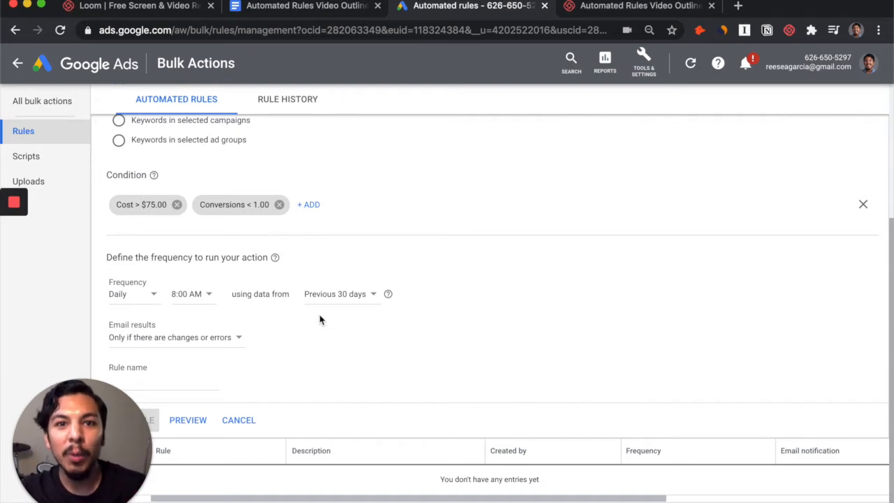
Choose to email results only if there are changes or errors, and preview the rule
click(214, 340)
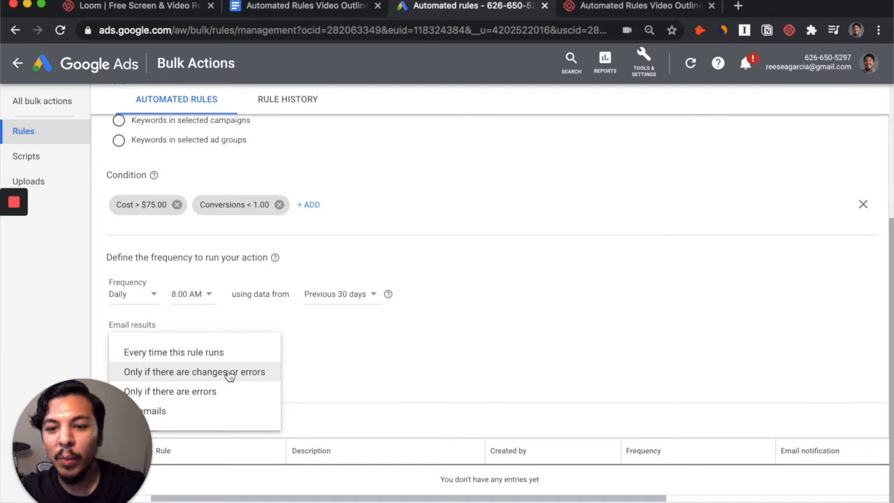
click(271, 380)
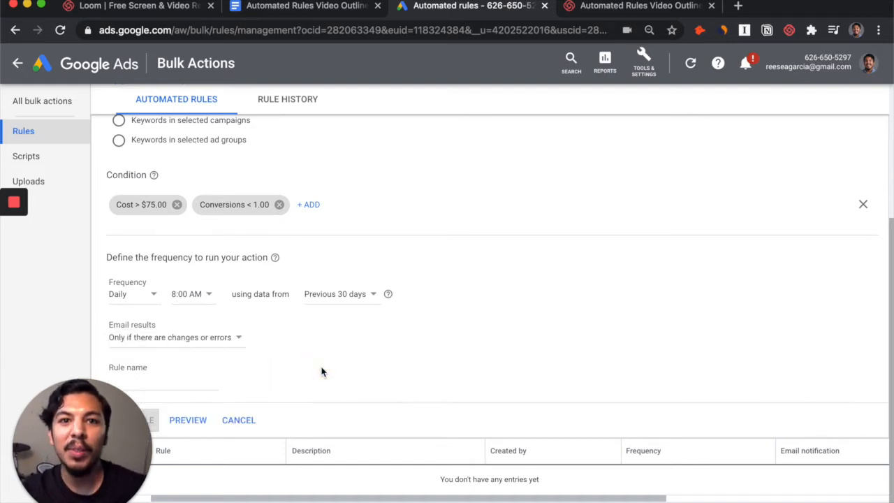
click(190, 424)
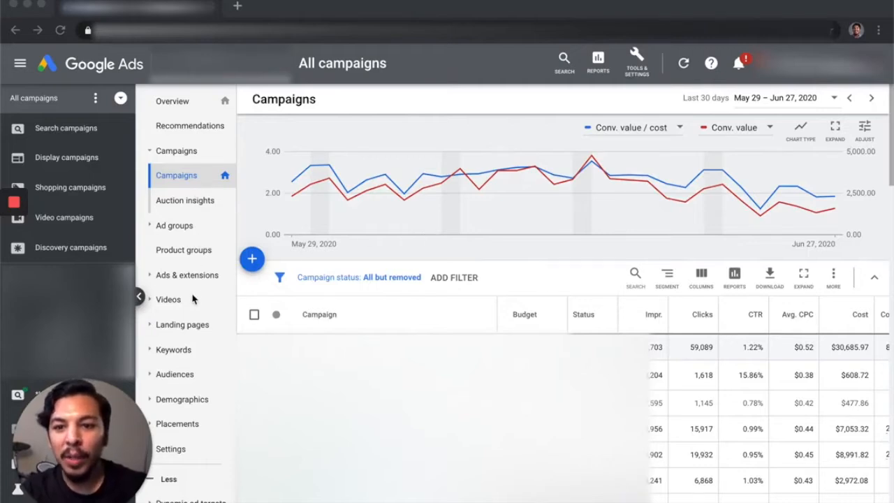
Open the Search Keywords report and remove its existing Conv. value / cost and Cost filters
click(199, 351)
click(180, 350)
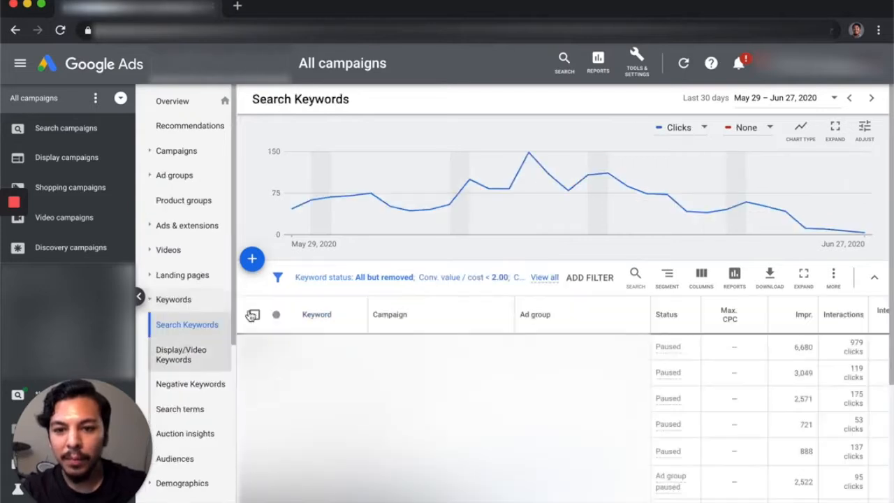
click(461, 278)
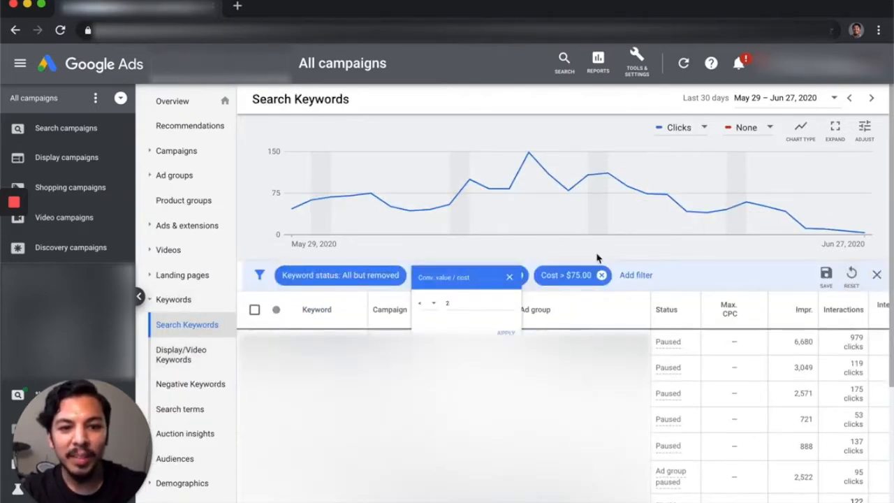
click(442, 283)
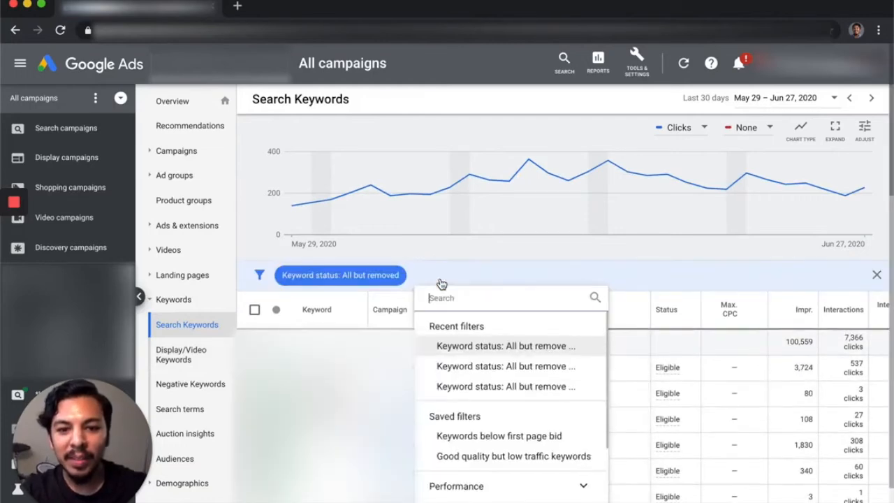
Filter the search keywords to those with Cost greater than $75
click(459, 298)
text(cost)
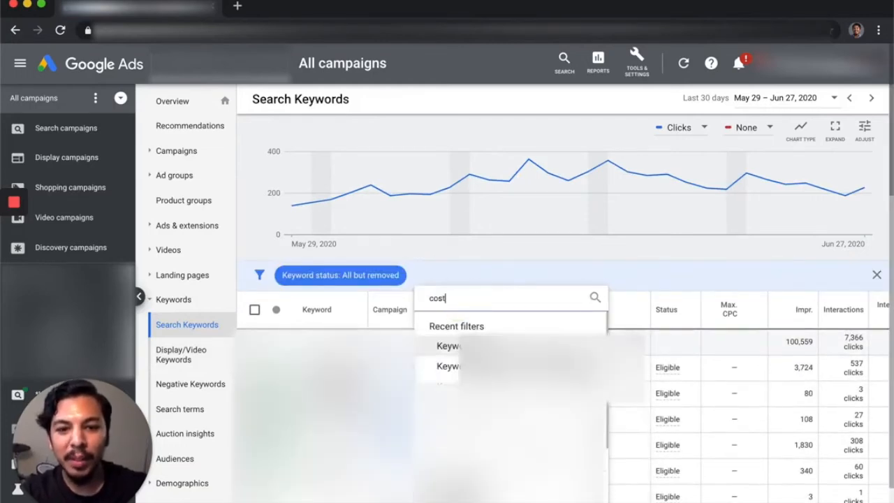
click(451, 387)
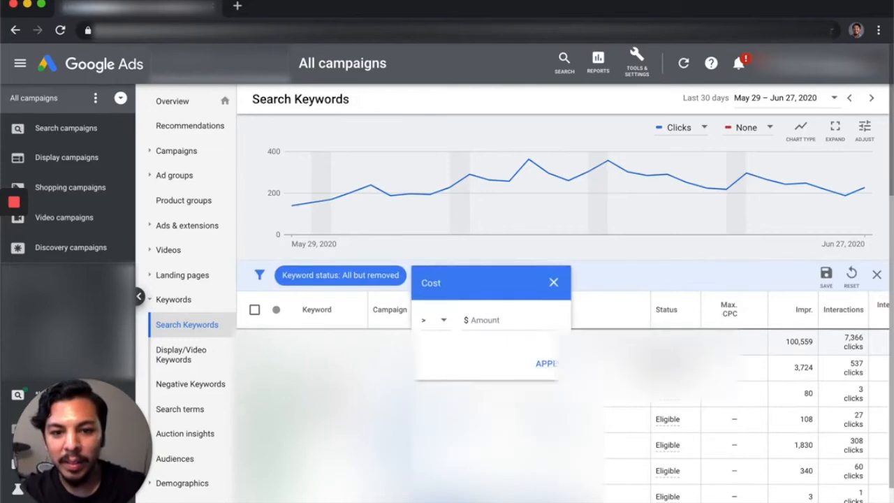
click(483, 316)
text(75)
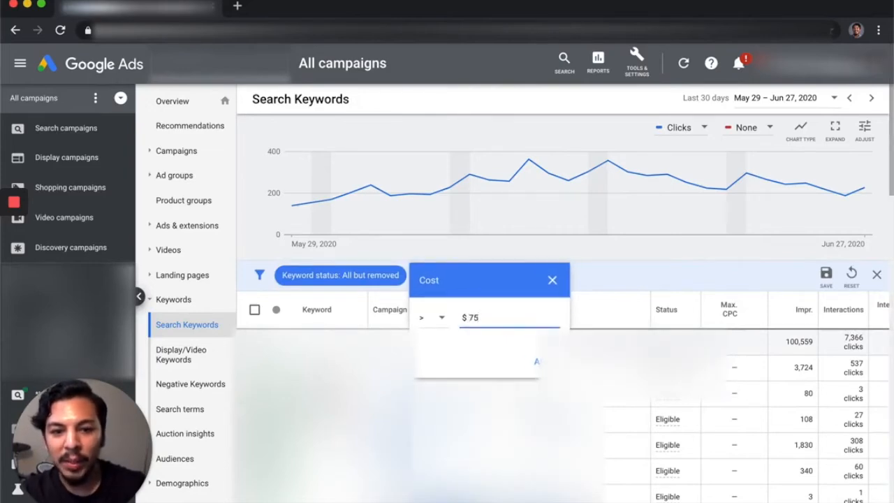
key(Return)
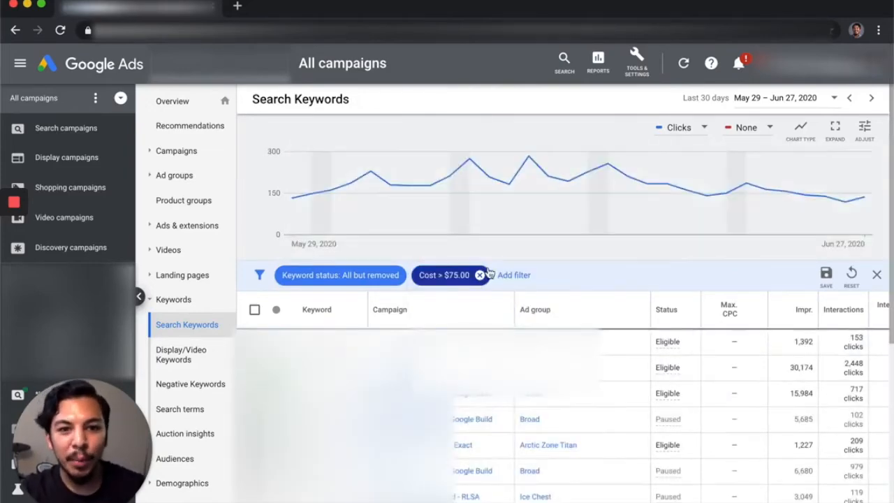
Add a filter for Conversions less than 1 and examine the matching keywords' cost and conversion columns
click(518, 277)
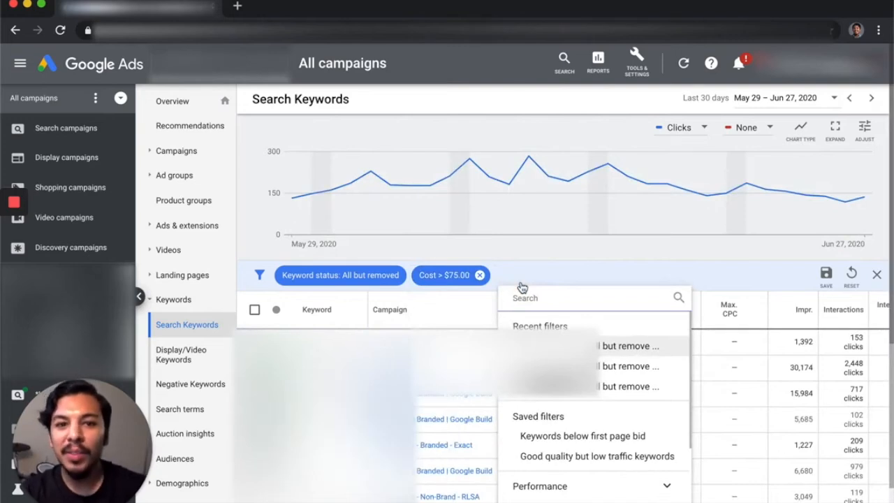
text(sions)
key(Down)
key(Return)
click(512, 321)
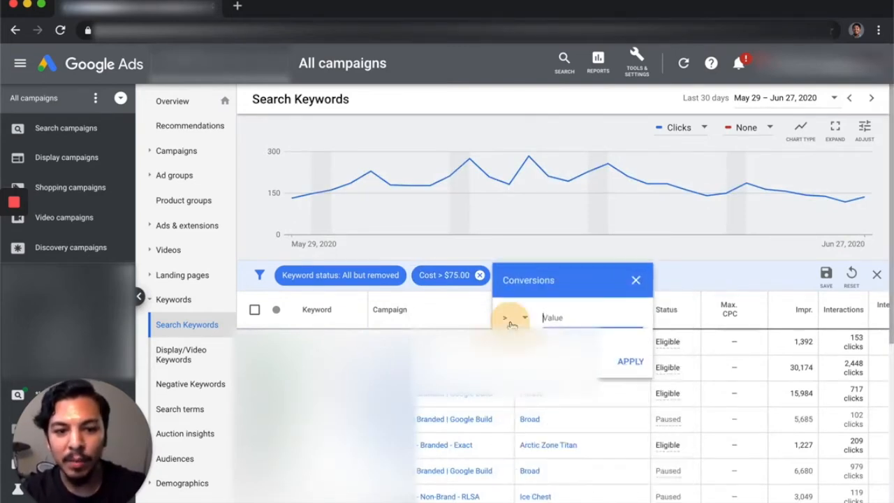
click(520, 344)
click(576, 317)
text(1)
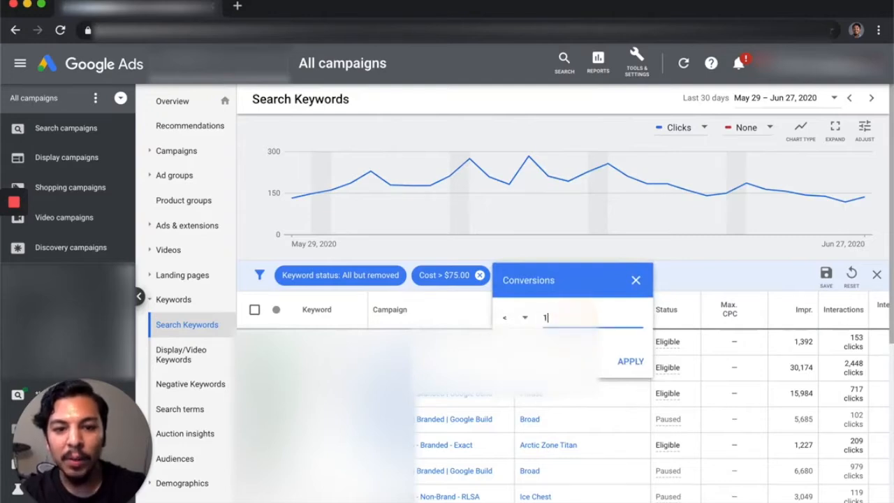
key(Return)
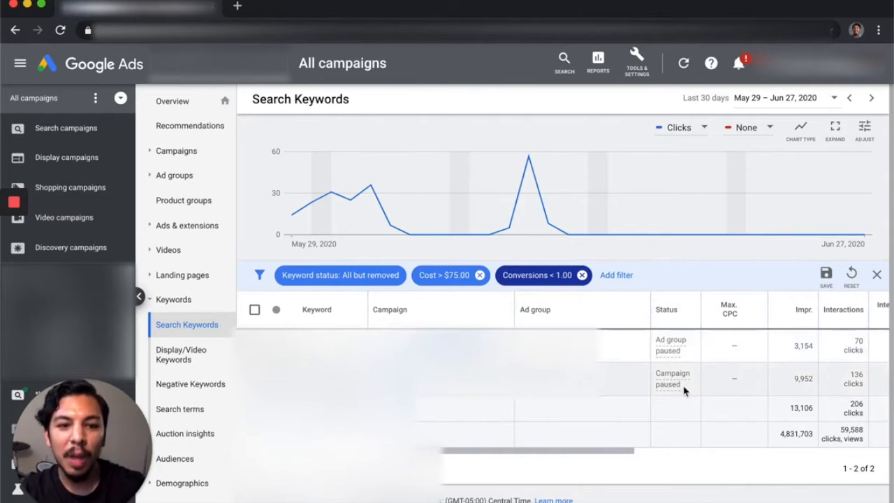
scroll(727, 397, right, 5)
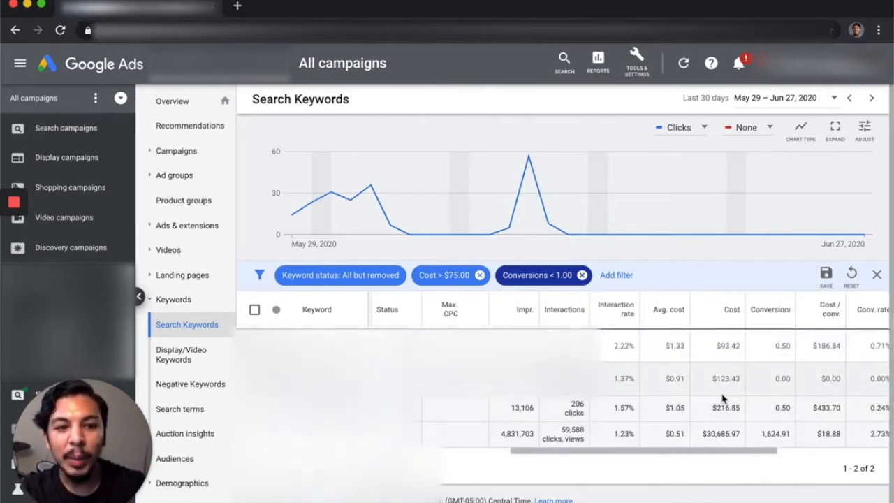
scroll(719, 398, right, 3)
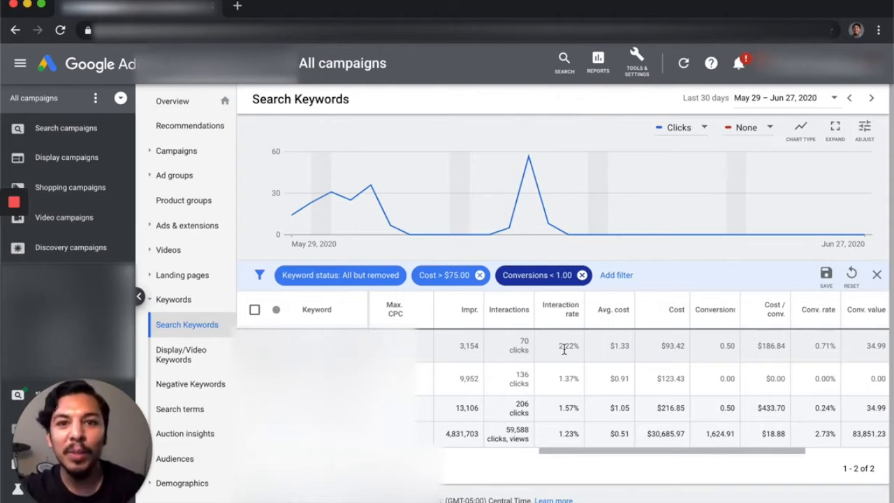
Create an automated rule of type Pause keywords from the filtered Search Keywords list
click(587, 255)
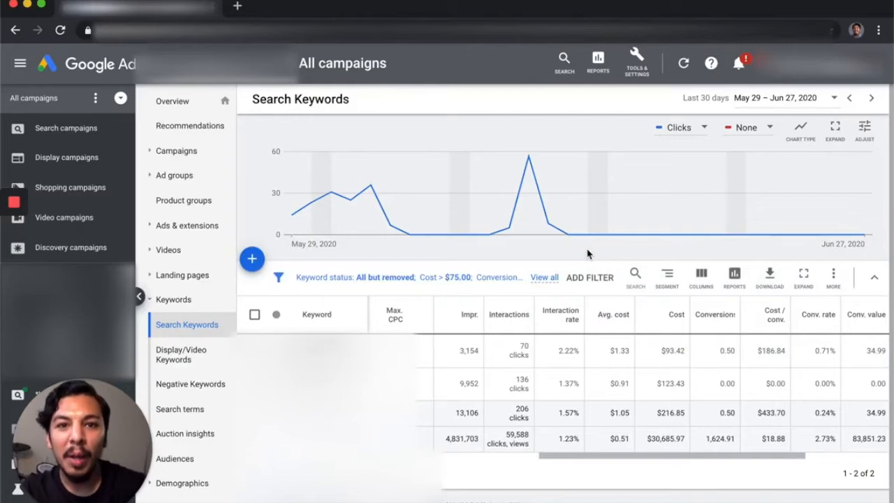
click(832, 276)
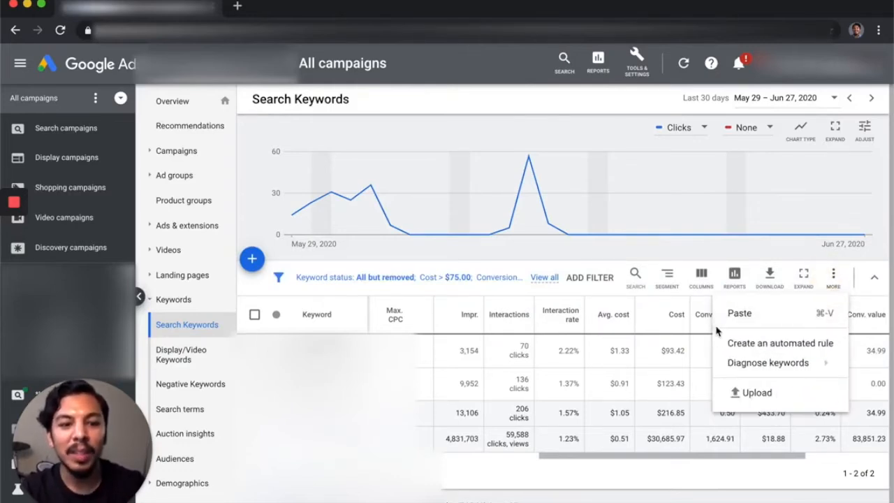
click(727, 347)
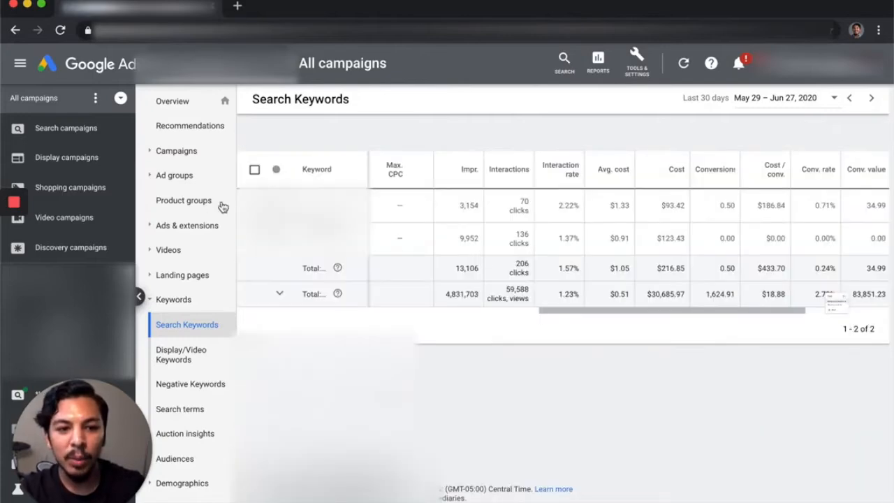
click(309, 174)
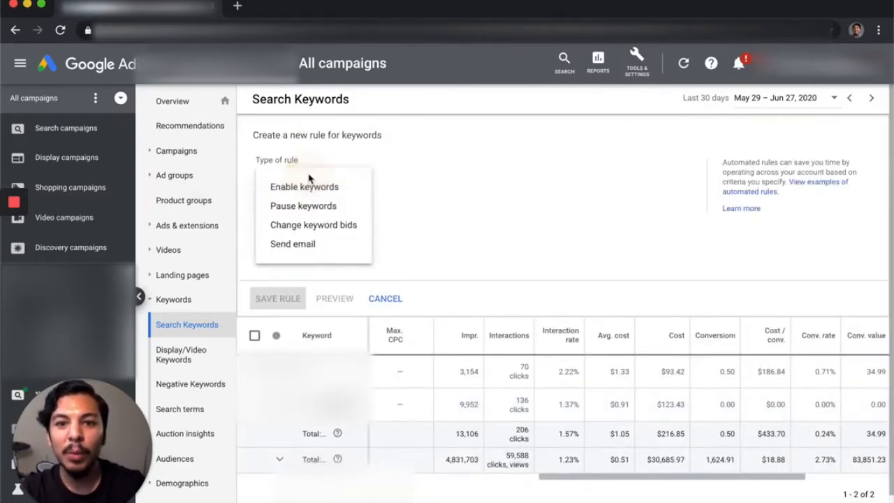
click(316, 208)
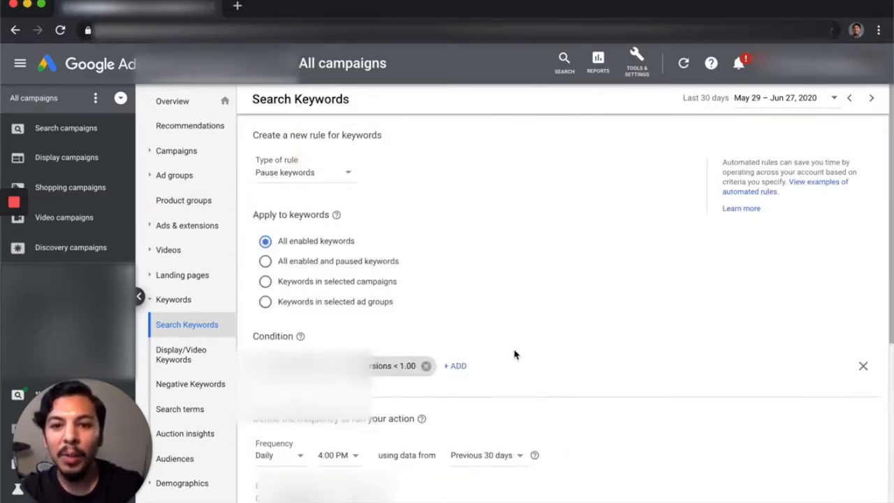
Review the rule's conditions and schedule, and set its daily run time to 8:00 AM
scroll(514, 351, down, 2)
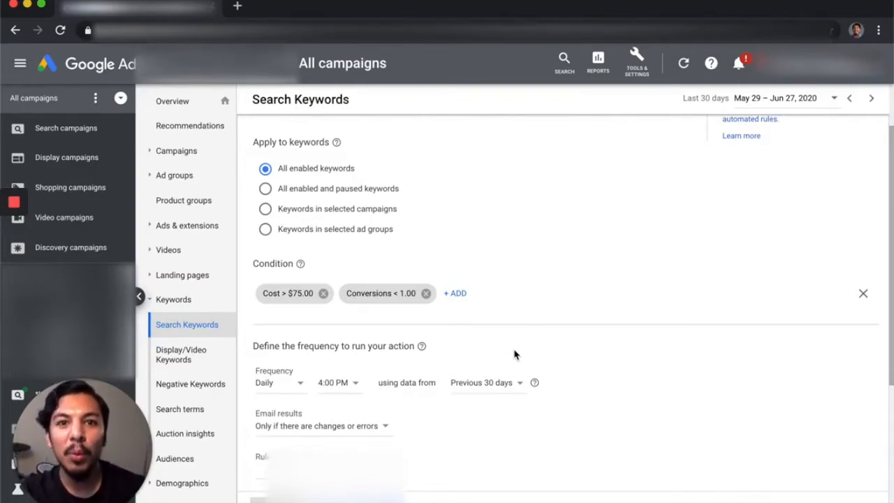
scroll(515, 354, down, 2)
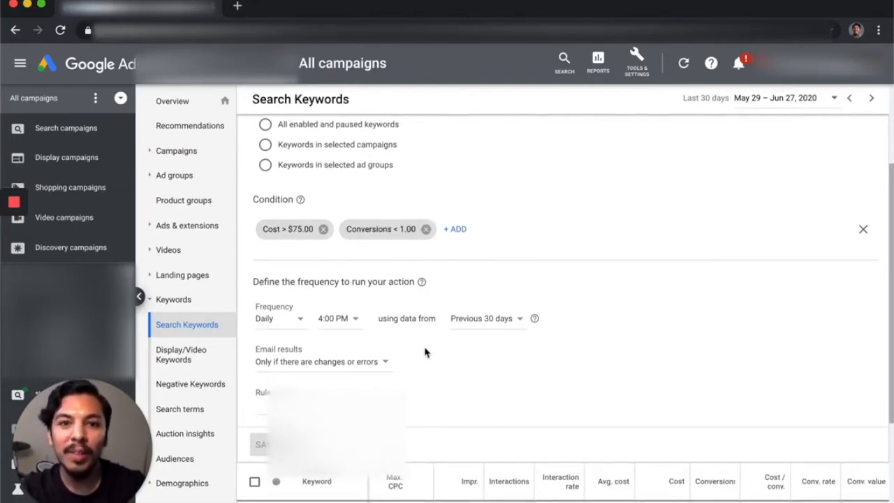
scroll(425, 353, down, 1)
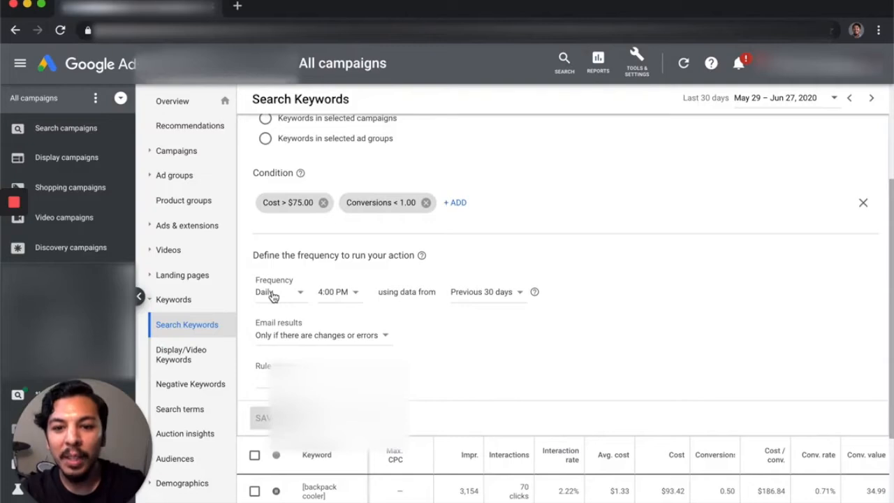
click(344, 292)
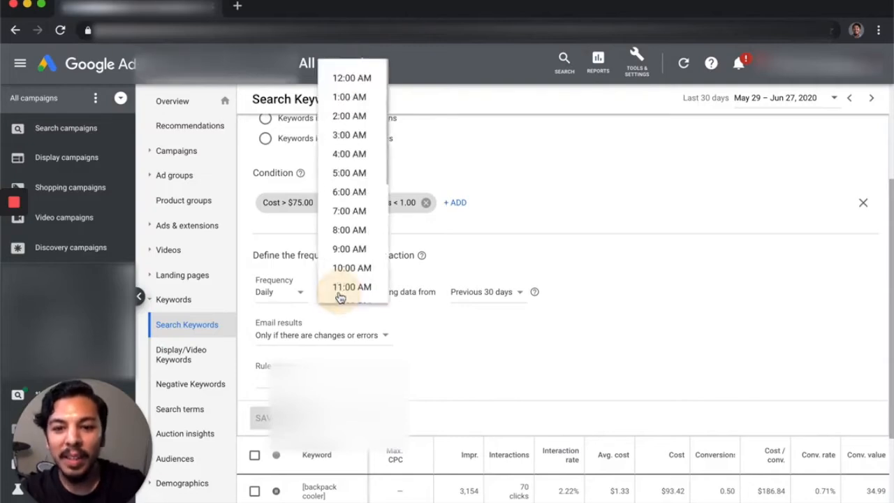
click(351, 229)
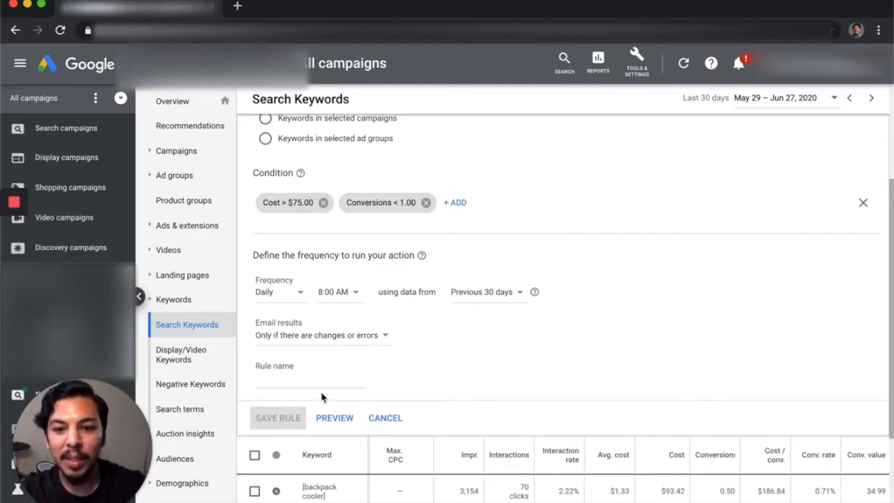
Preview the changes the pause rule would make, and discard the rule without saving it
click(336, 418)
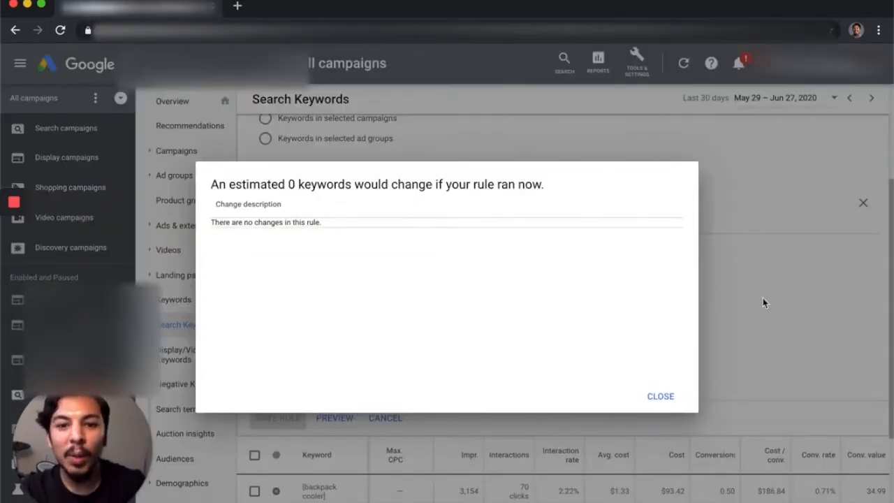
click(660, 396)
click(385, 418)
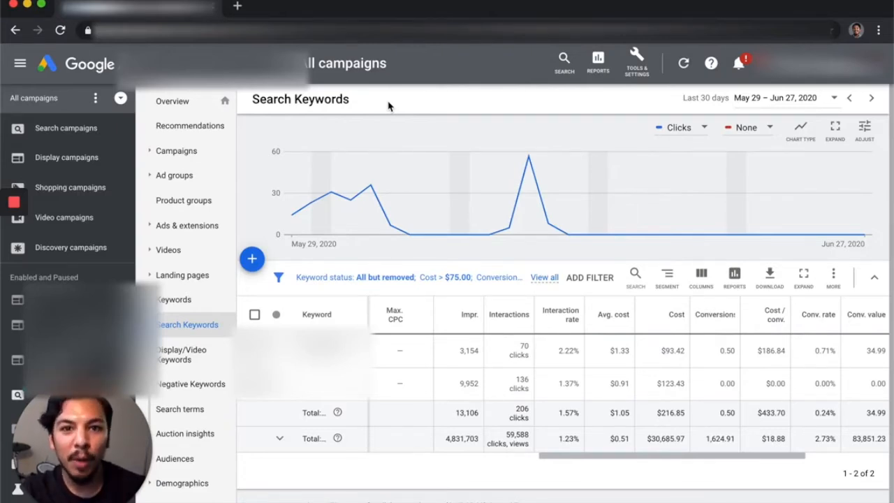
Create a custom table report in Reports with Search keyword as its row
click(598, 61)
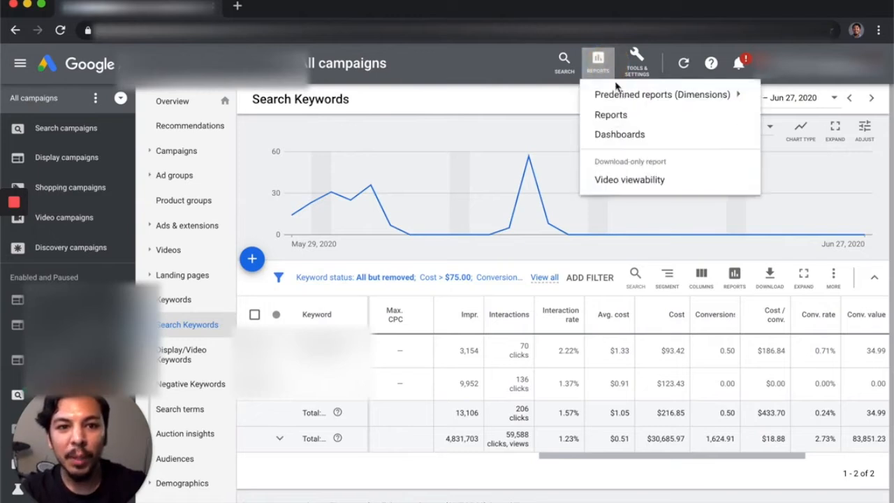
click(620, 98)
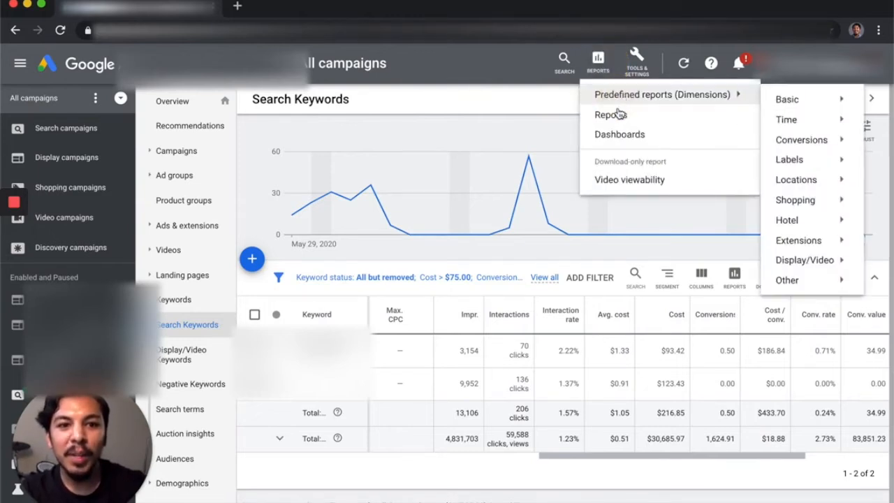
click(621, 116)
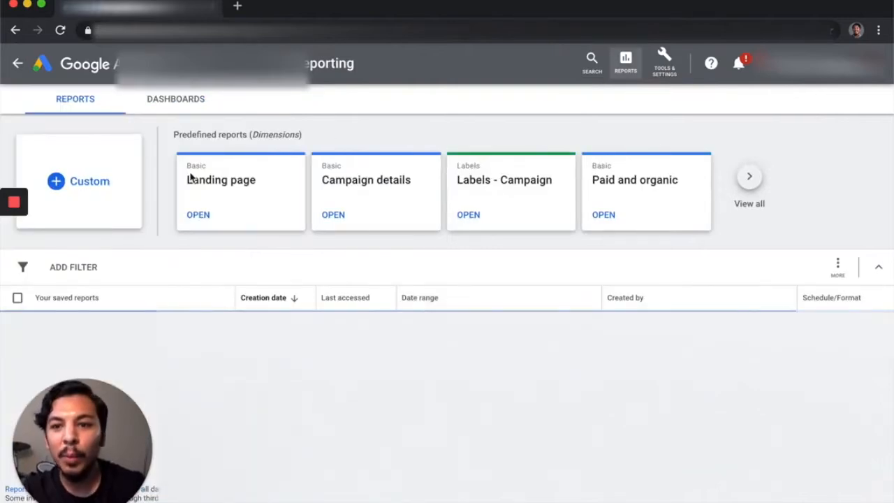
click(89, 183)
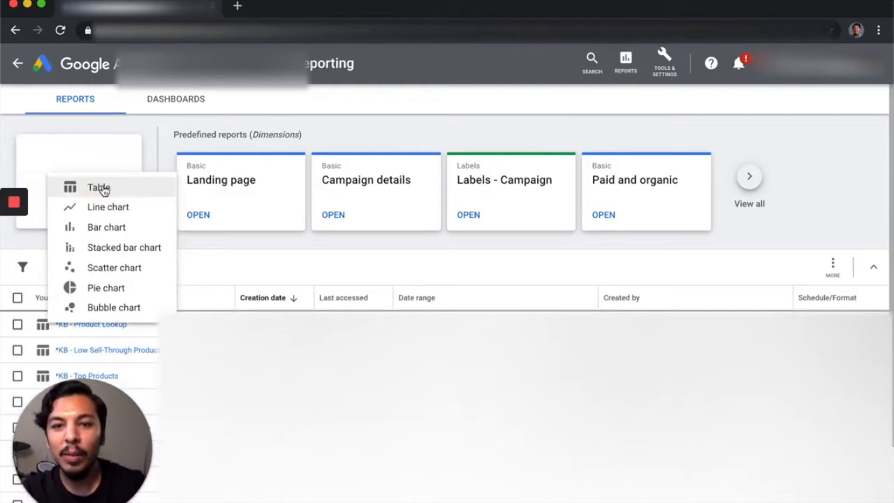
click(103, 190)
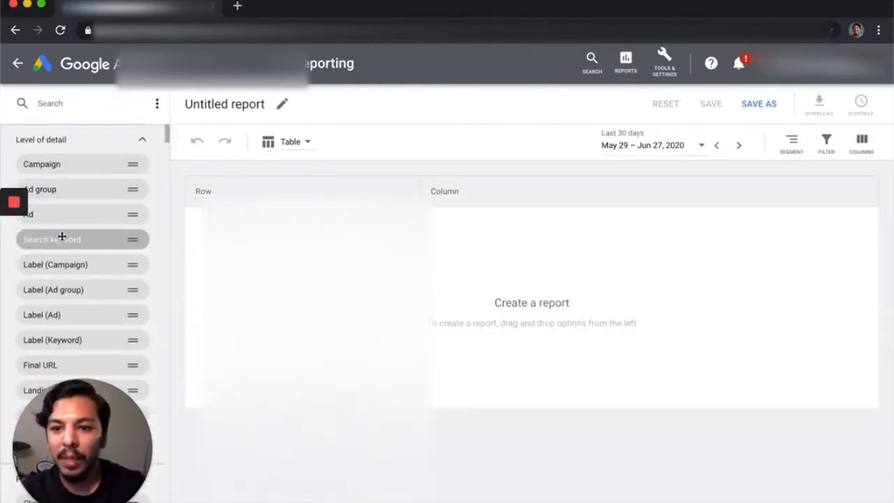
drag(61, 239, 287, 199)
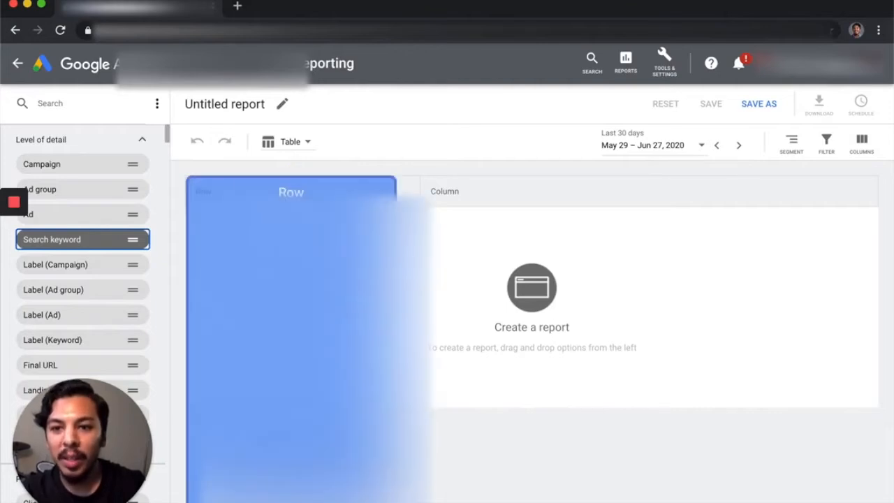
drag(287, 198, 288, 194)
Add Impressions and Clicks as columns of the search keyword report
click(70, 103)
text(impress)
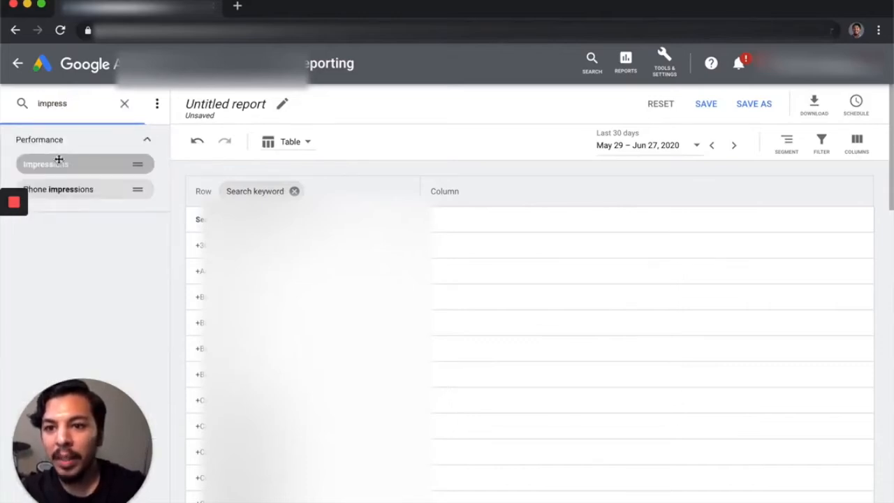
drag(59, 160, 489, 236)
double_click(81, 105)
text(click)
drag(42, 163, 621, 232)
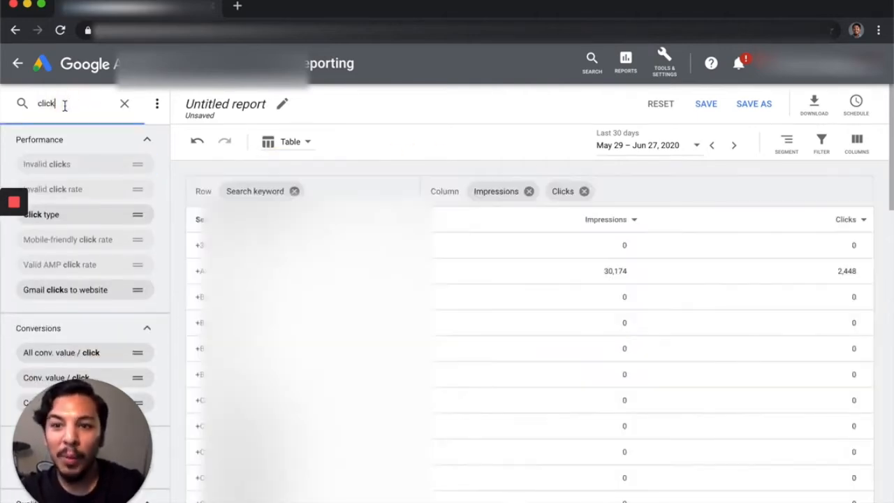
Add Cost and Conversions as further columns after Clicks in the report
double_click(64, 105)
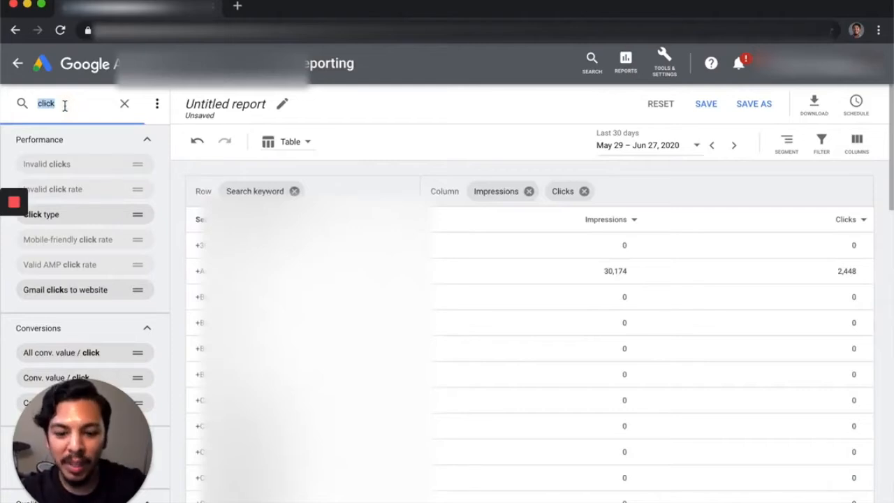
text(cost)
drag(60, 164, 610, 235)
click(56, 104)
key(BackSpace)
key(BackSpace)
text(n)
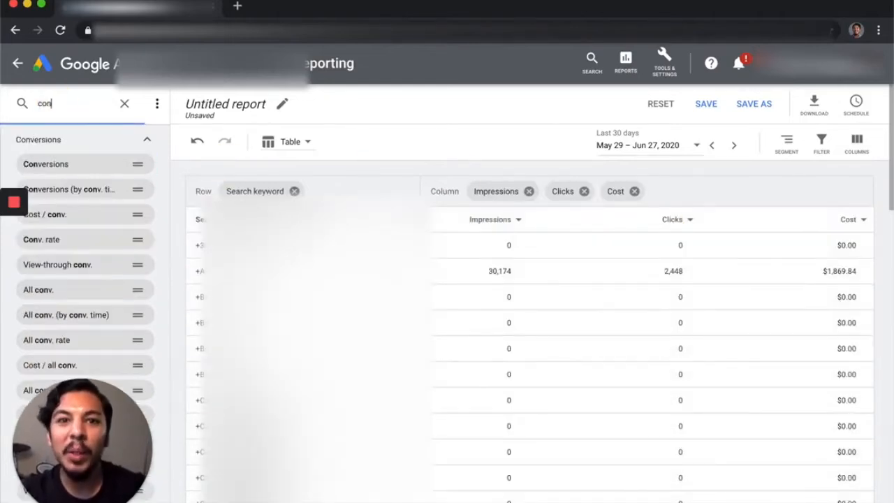
drag(35, 164, 688, 222)
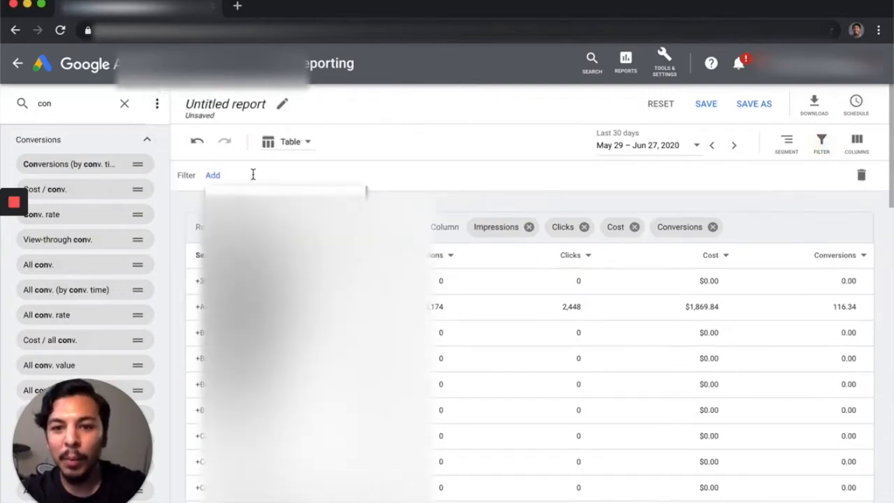
Filter the report to rows whose Search keyword status is Paused
text(stat)
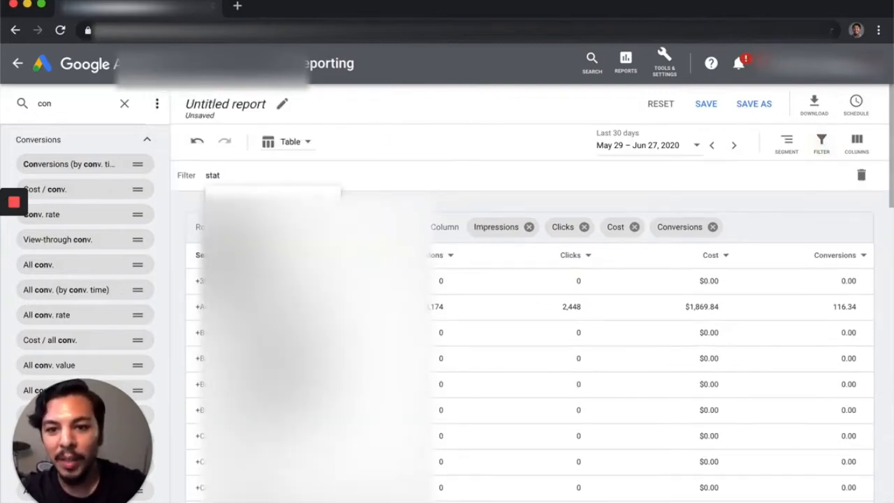
click(273, 385)
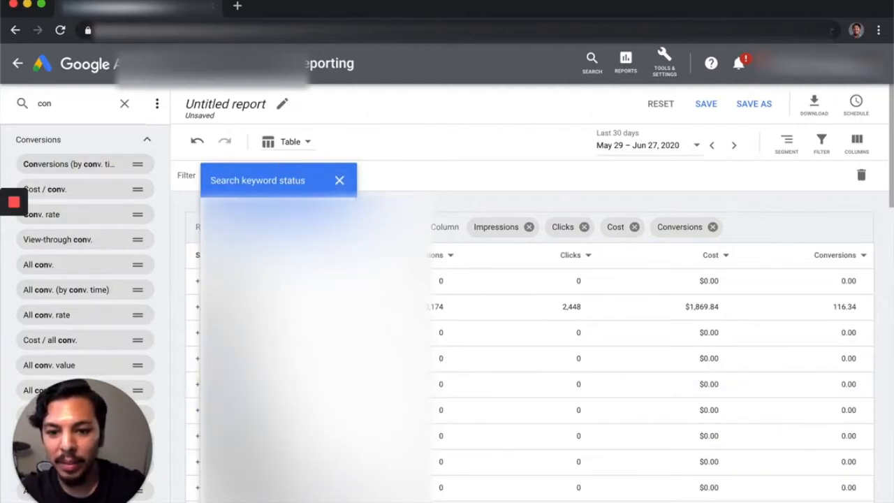
click(371, 479)
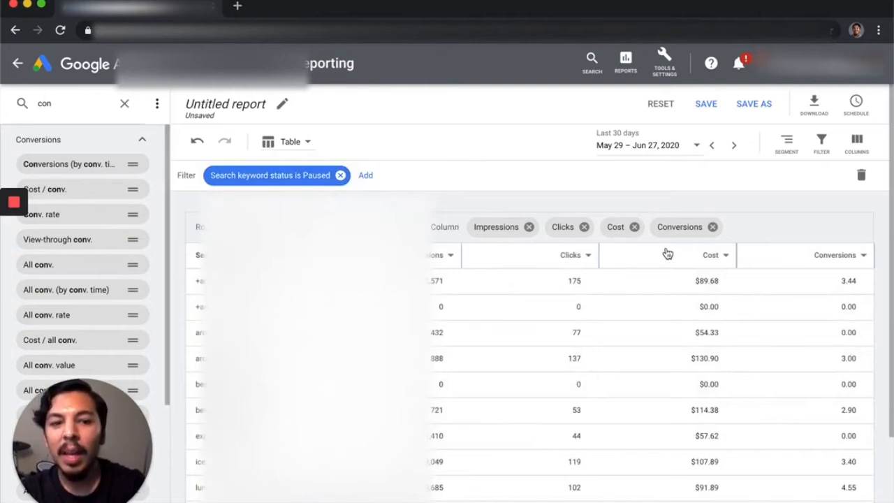
Sort the paused keywords by Cost from high to low
click(727, 255)
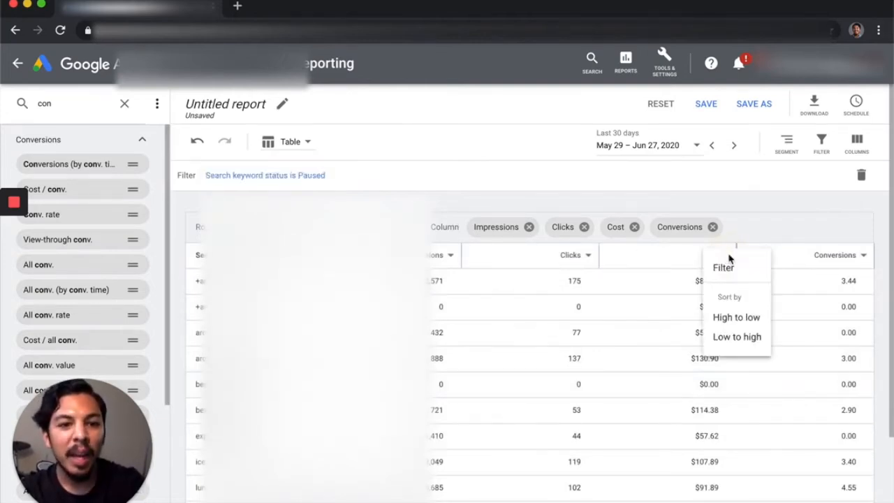
click(723, 319)
mouse_move(652, 496)
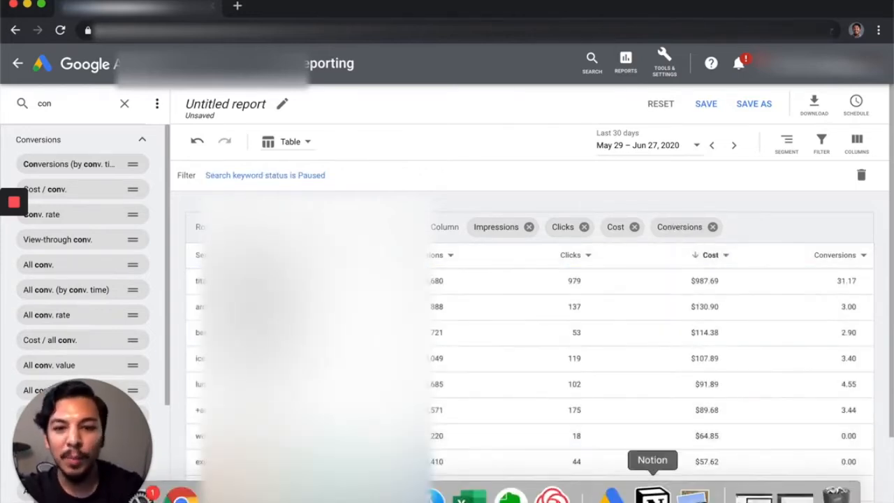